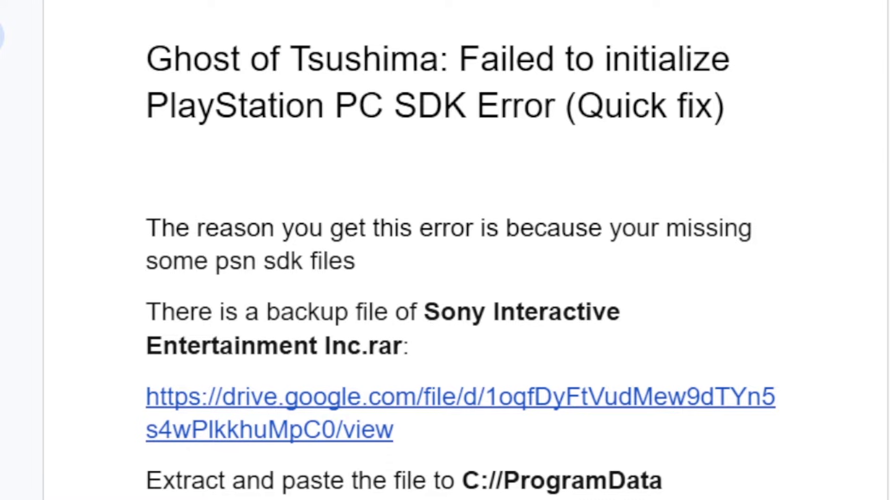
Step: Open the recent downloads list and select the extracted Sony Interactive Entertainment Inc folder
key("alt+f")
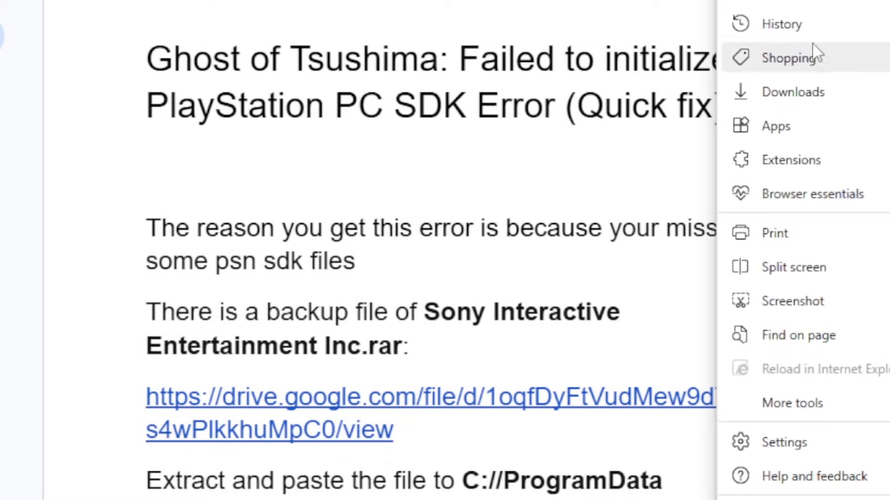
key("Escape")
key("ctrl+j")
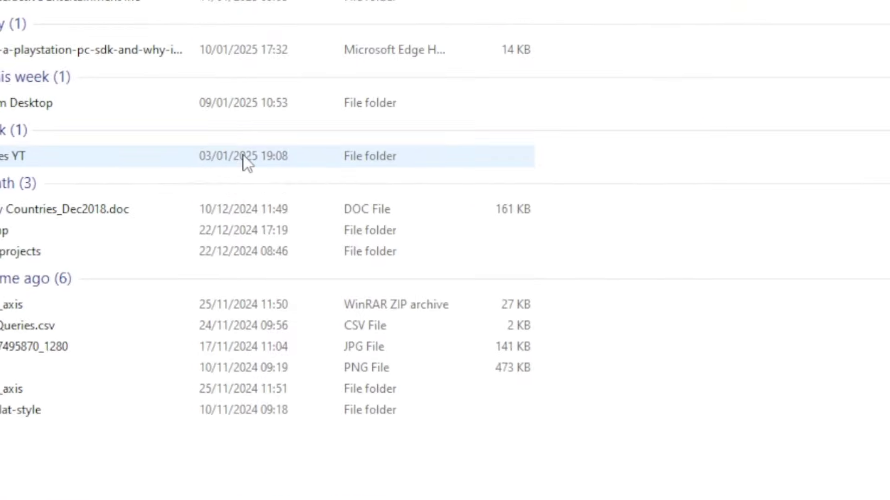
left_click(214, 134)
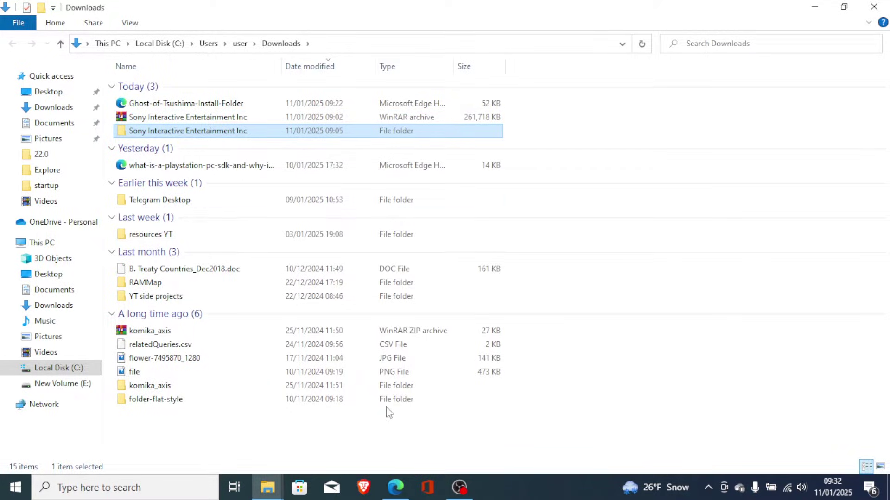
Step: Return to the Drive page for Sony Interactive Entertainment Inc.rar and reopen the downloads list
left_click(395, 487)
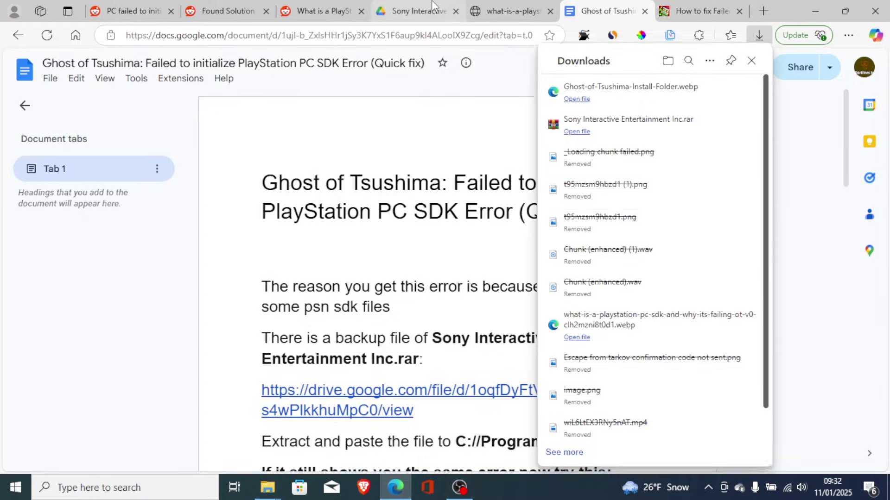
left_click(432, 6)
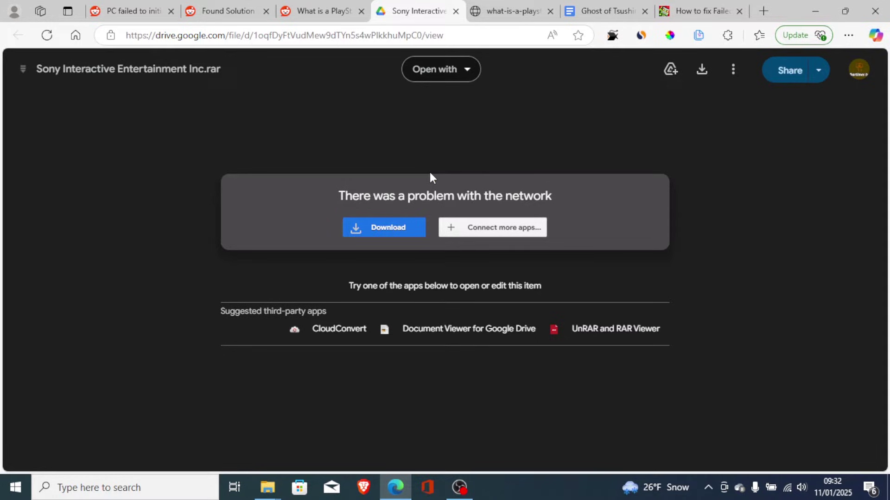
left_click(847, 37)
left_click(690, 204)
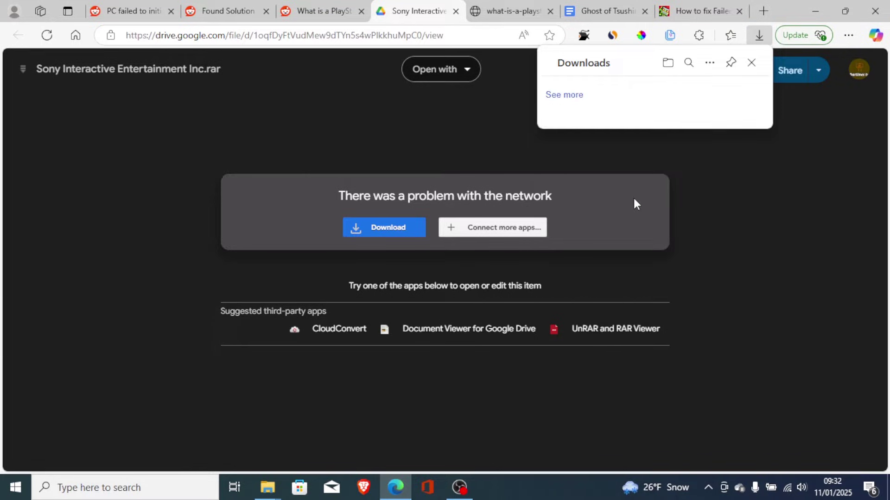
left_click(705, 97)
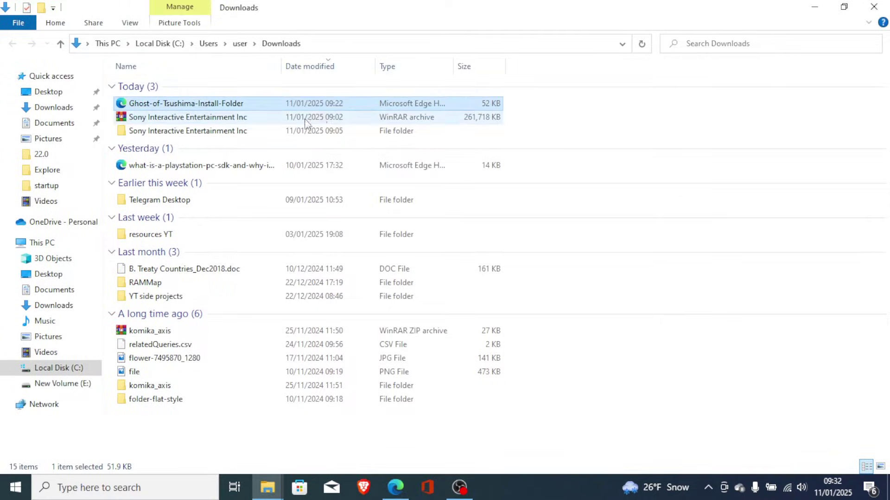
left_click(249, 124)
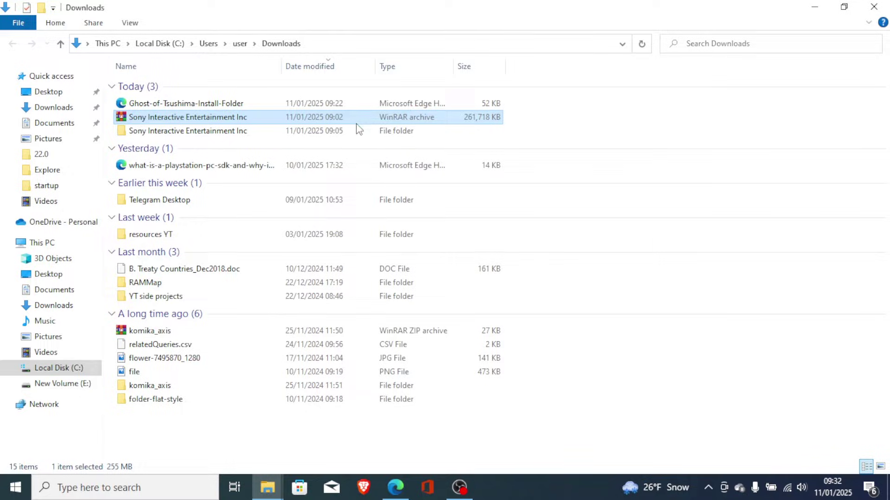
left_click(341, 134)
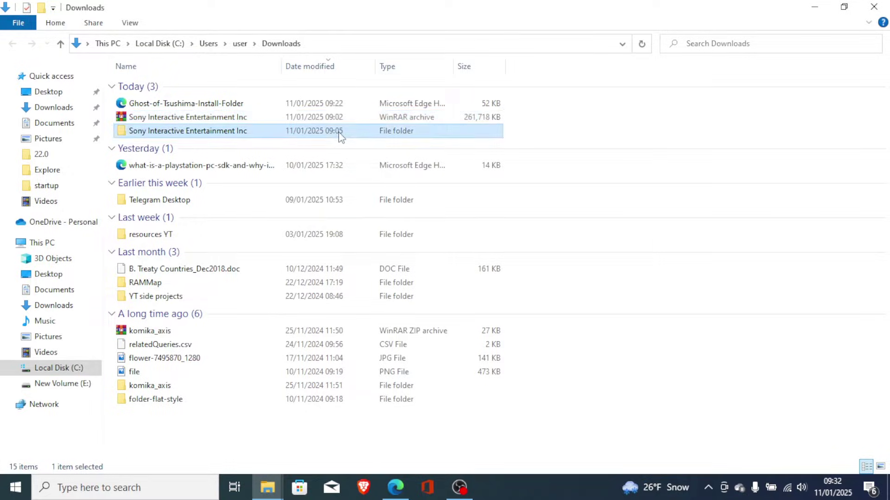
double_click(341, 134)
double_click(267, 86)
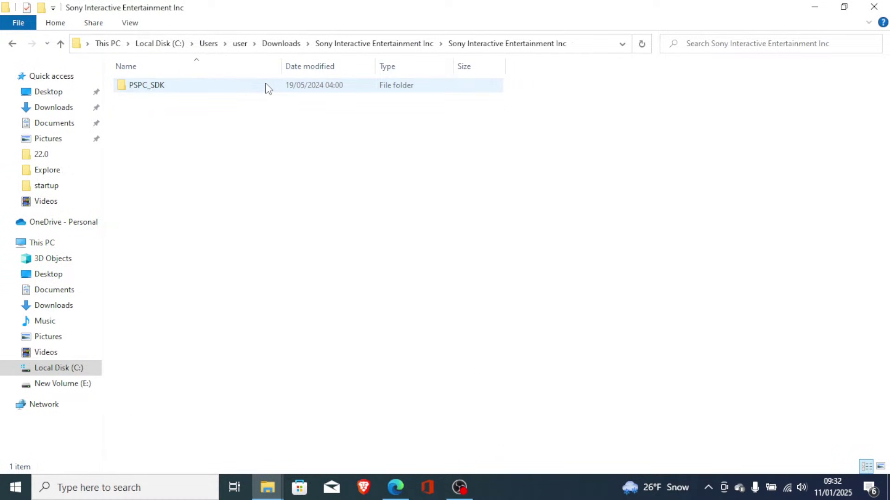
double_click(266, 86)
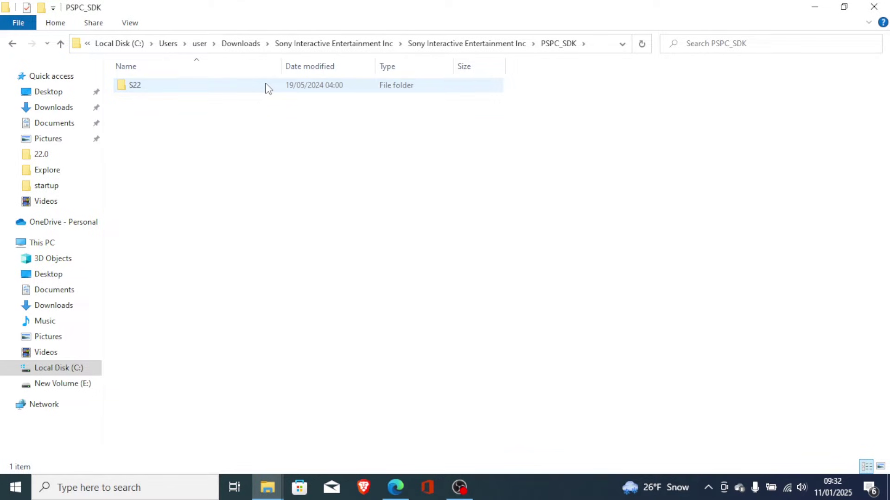
double_click(267, 87)
double_click(268, 86)
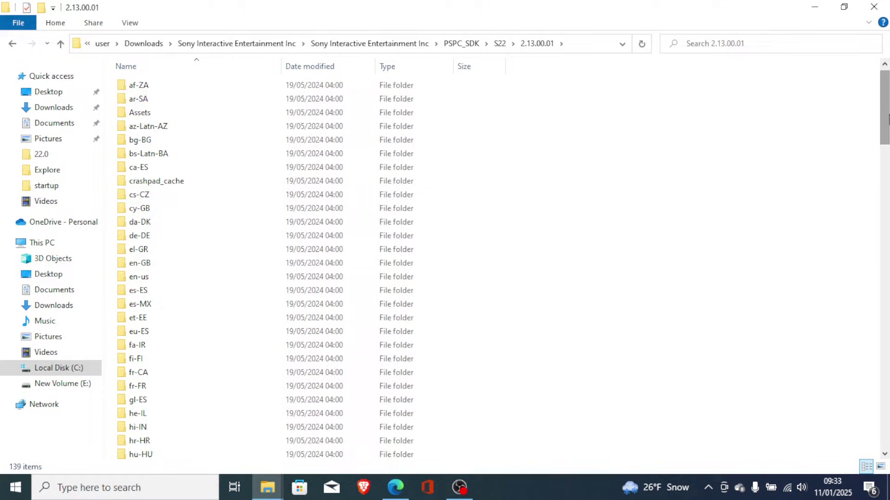
mouse_move(887, 120)
left_mouse_down()
mouse_move(884, 301)
mouse_move(883, 120)
left_mouse_up()
Step: Copy the extracted Sony Interactive Entertainment Inc folder from Downloads
left_click(144, 43)
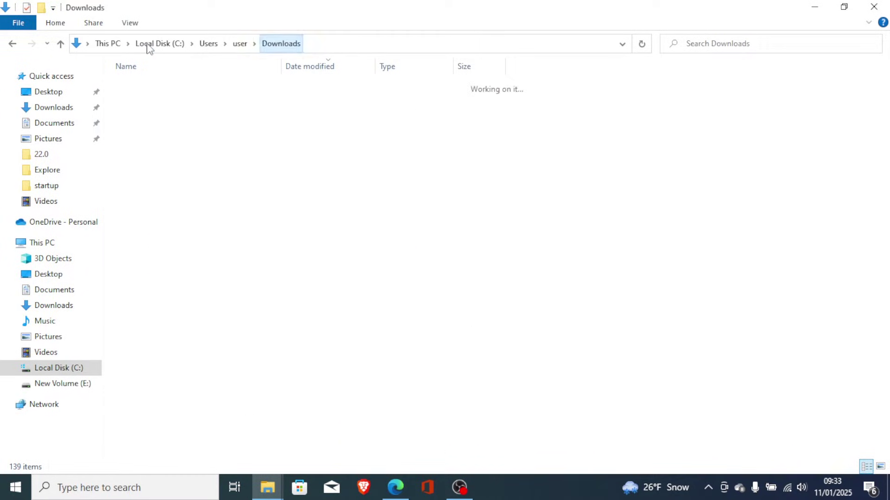
right_click(171, 134)
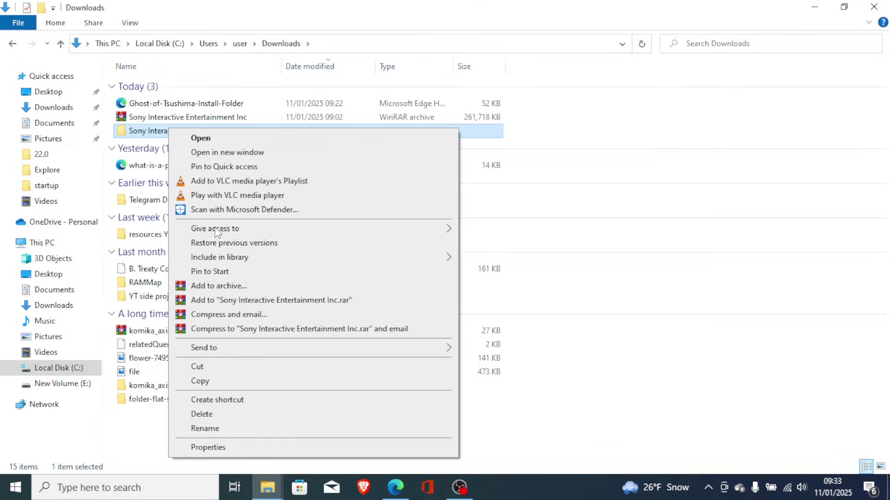
left_click(220, 383)
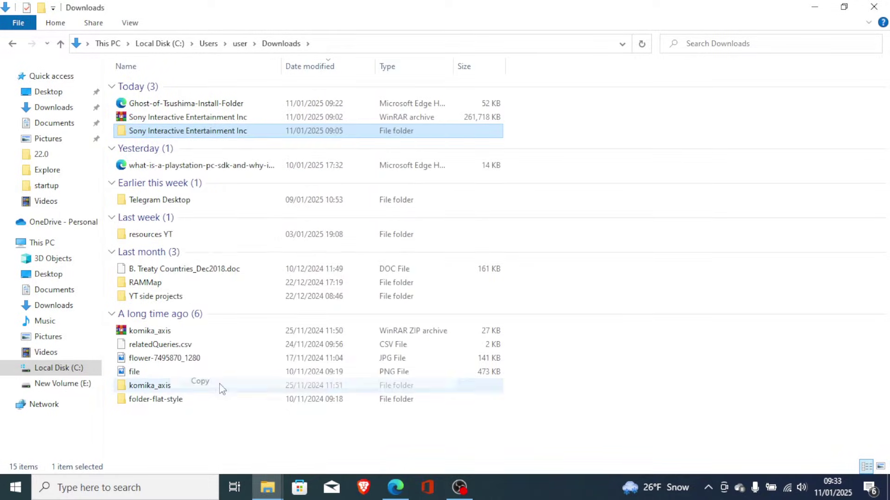
Step: Navigate through This PC and Local Disk (C:) into the ProgramData folder
left_click(39, 246)
left_click(251, 209)
double_click(200, 209)
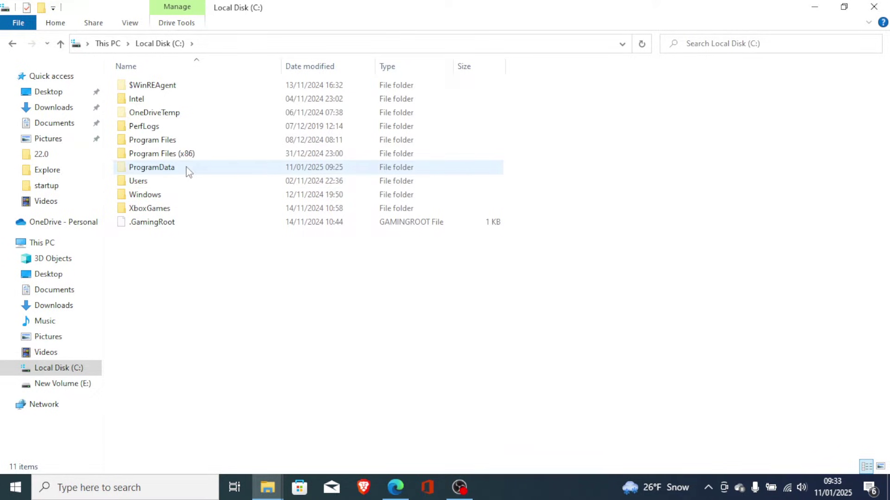
left_click(133, 23)
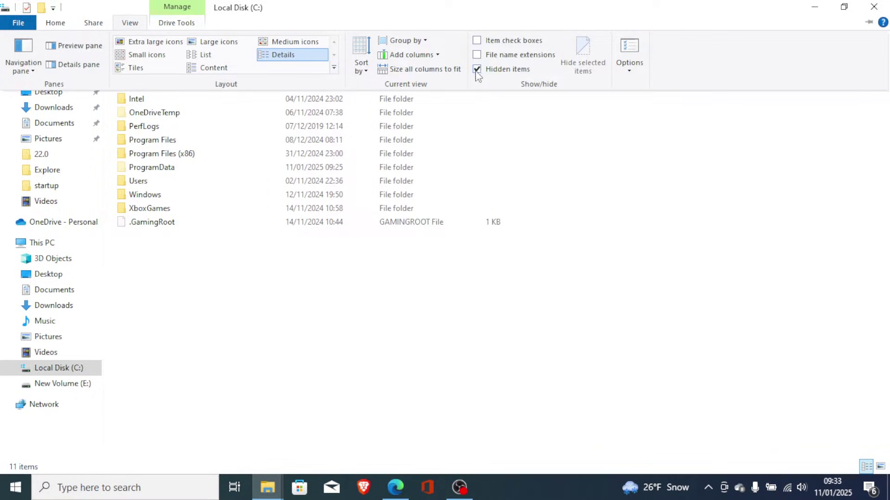
left_click(194, 337)
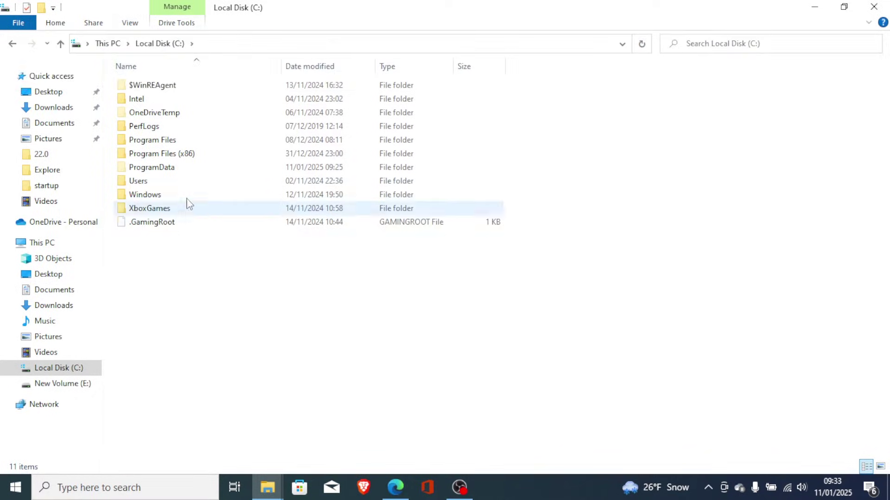
left_click(185, 167)
double_click(186, 169)
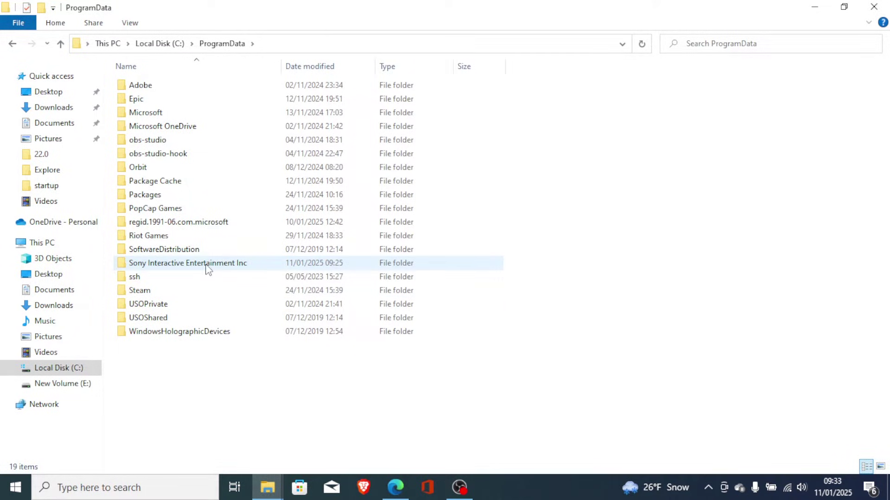
Step: Leave ProgramData without pasting, since the Sony folder is already there, and return to the browser
right_click(174, 399)
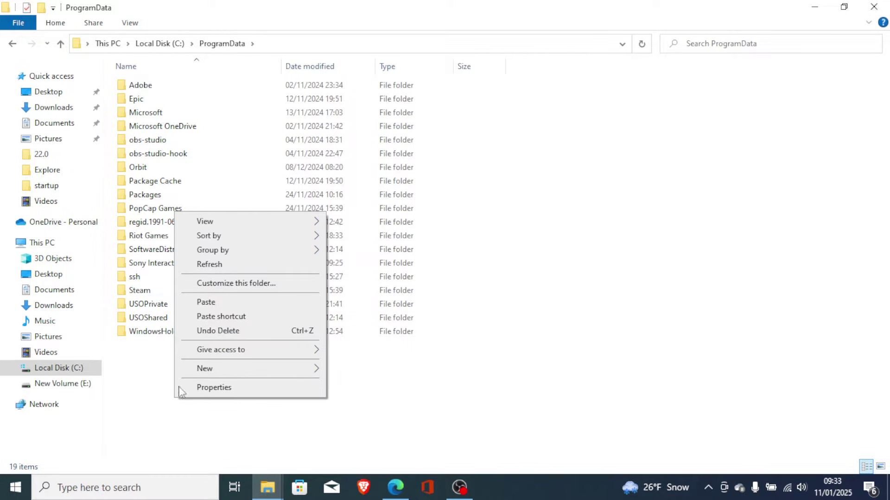
left_click(141, 401)
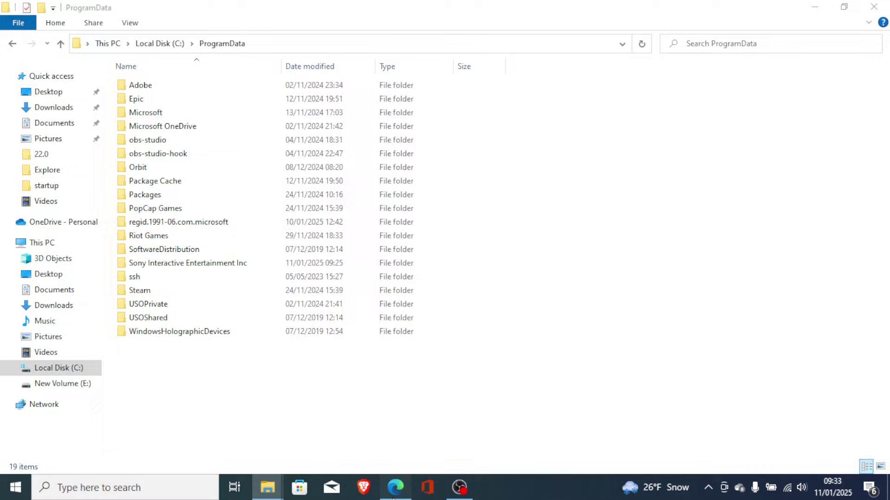
left_click(395, 487)
Step: Scroll the Google Docs guide to its pspcsdkruntimeinstaller.msi step, then move on to the Reddit SDK-error thread
left_click(582, 6)
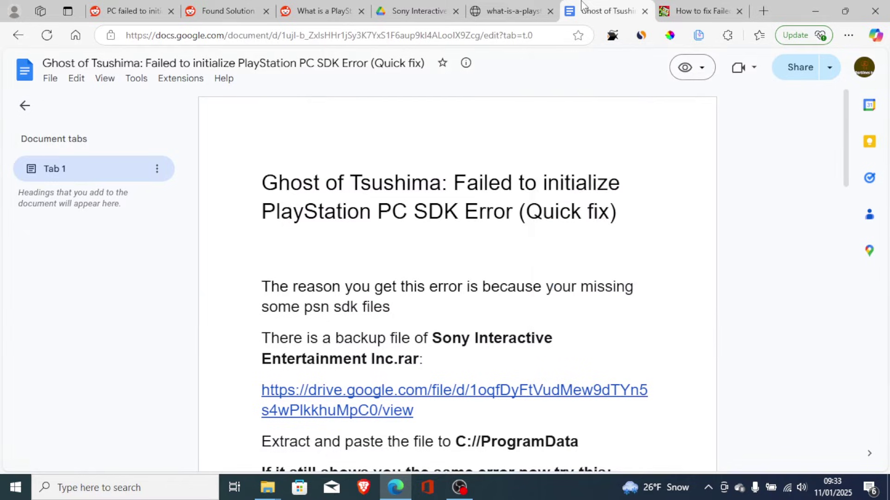
left_click_drag(846, 139, 844, 175)
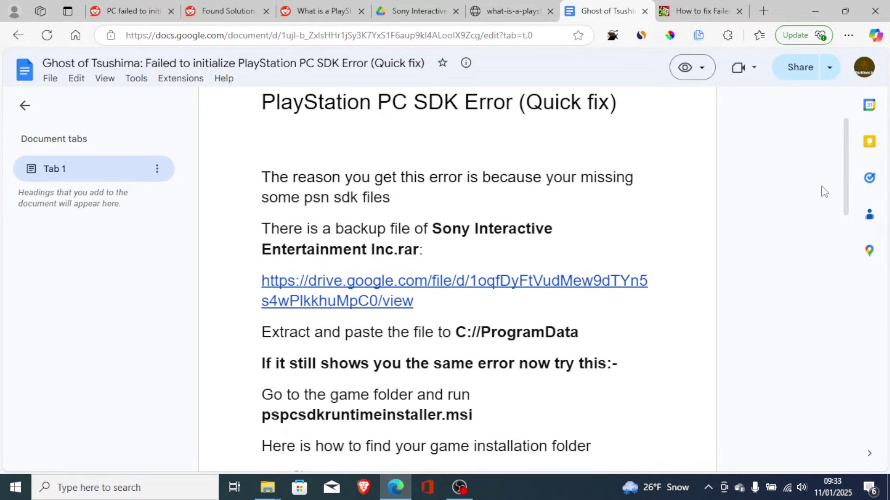
left_click_drag(843, 182, 844, 216)
key("alt+Tab")
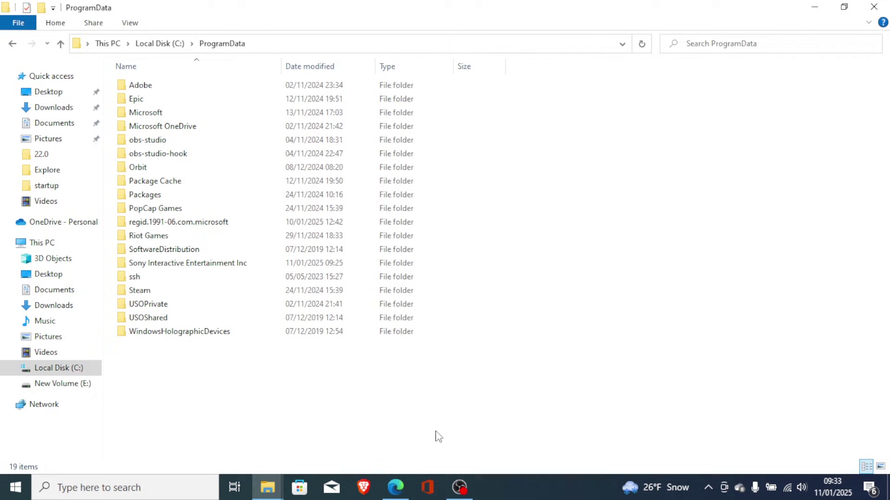
left_click(397, 486)
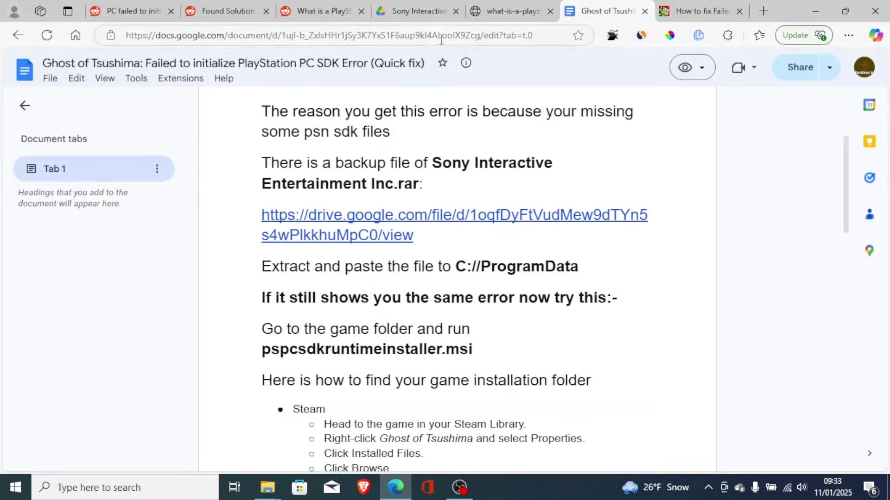
left_click(419, 10)
Step: Read the r/ghostoftsushima thread's comments, then return to the Ghost of Tsushima fix guide
left_click(327, 10)
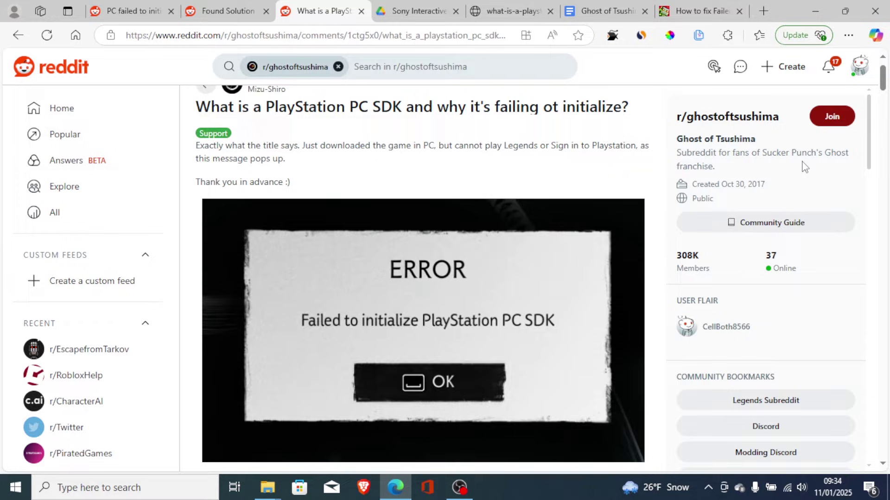
left_click_drag(887, 69, 887, 189)
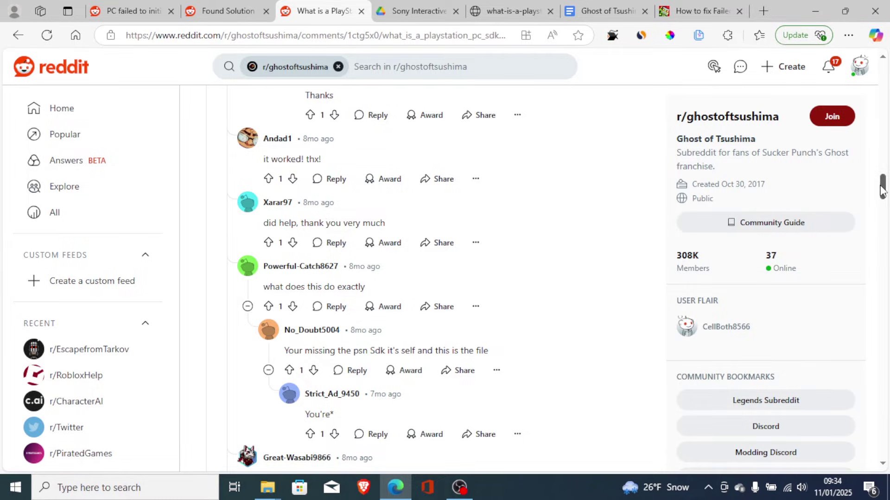
left_click_drag(882, 190, 882, 96)
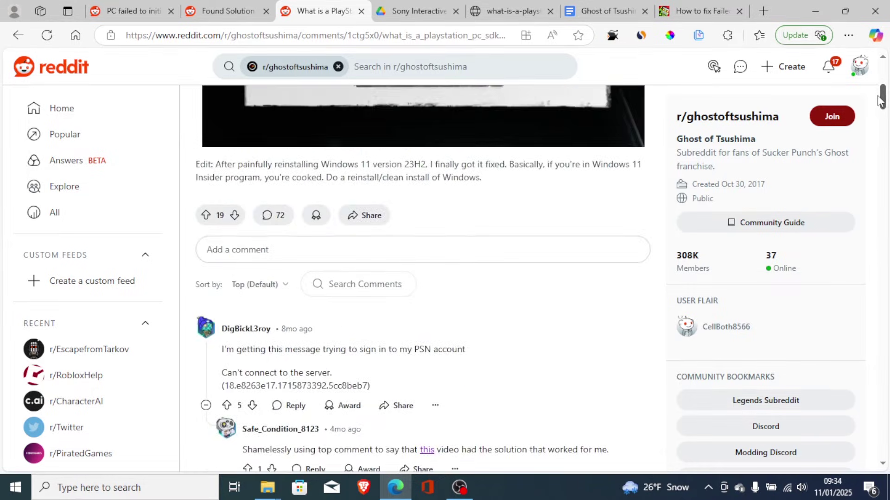
left_click(602, 7)
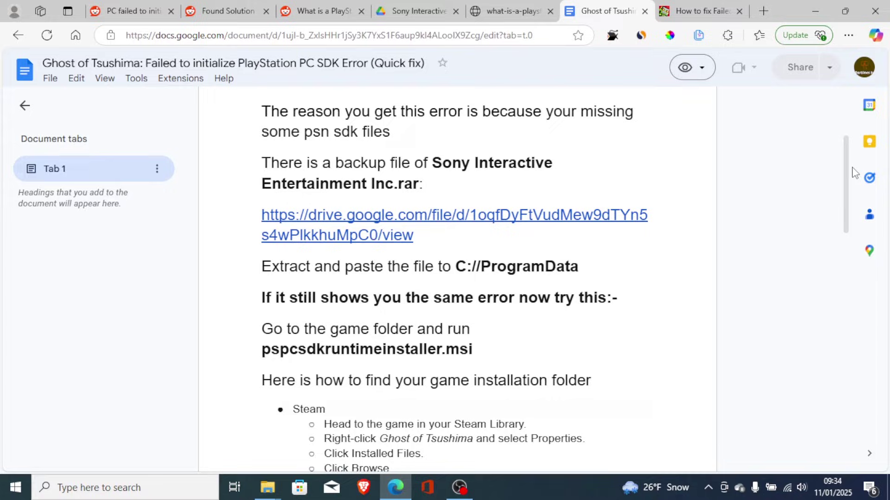
Step: Scroll the guide to its final step about pspcsdkappmrg.exe in the 2.13.00.01 folder
left_click_drag(847, 179, 844, 199)
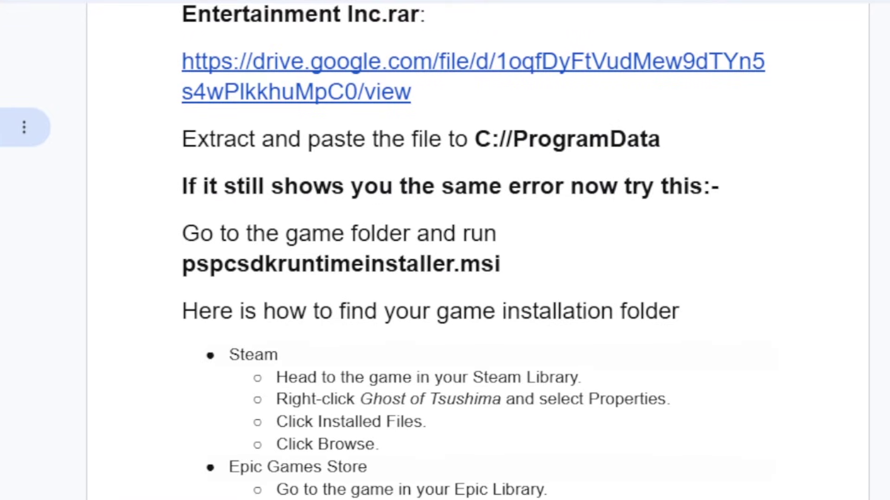
scroll(478, 250, "down", 3)
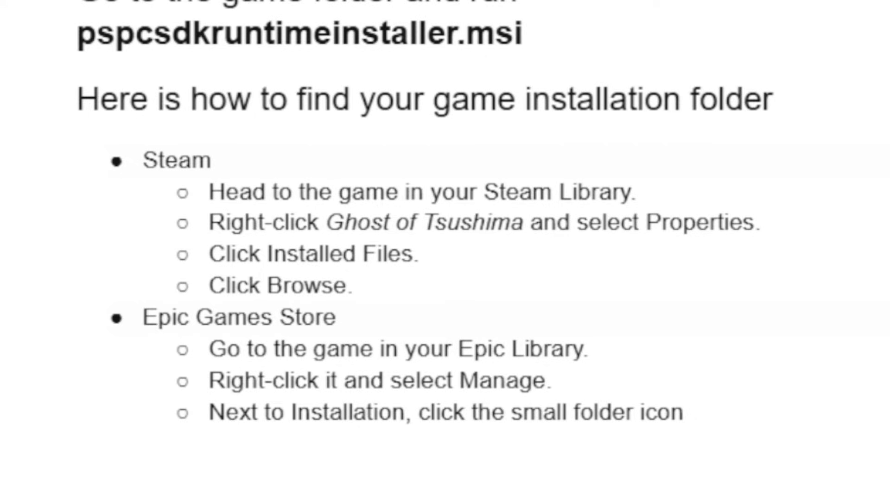
scroll(368, 172, "up", 2)
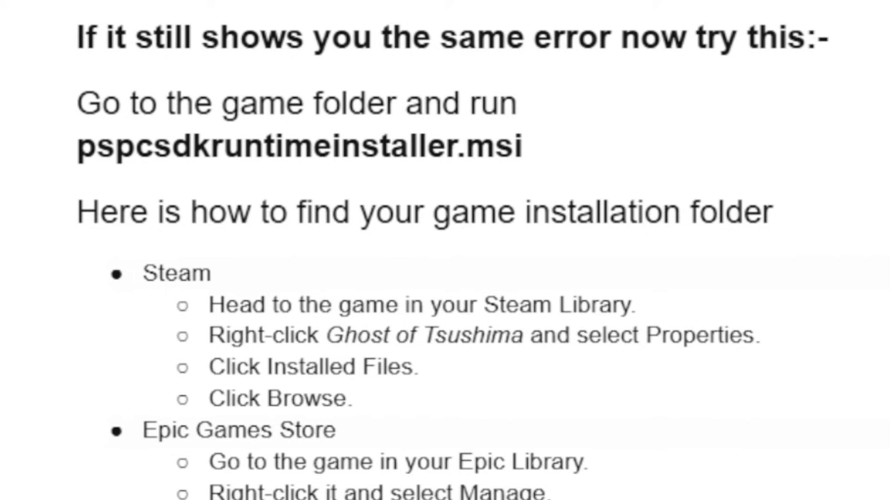
Step: Scroll past the pspcsdkappmrg.exe step and open a new File Explorer window with Win+E
scroll(445, 250, "down", 7)
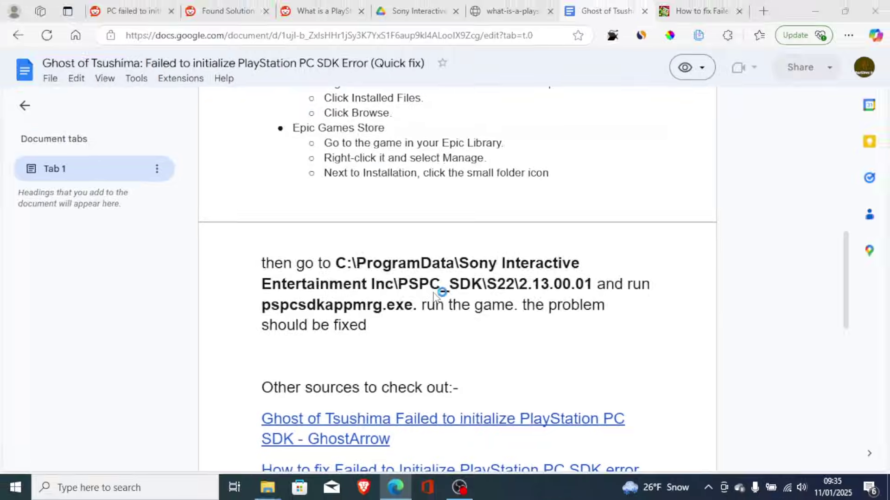
key("super+e")
Step: Go to C:\ProgramData\Sony Interactive Entertainment Inc\...\PSPC_SDK\S22\2.13.00.01 and scroll through its files
left_click(41, 242)
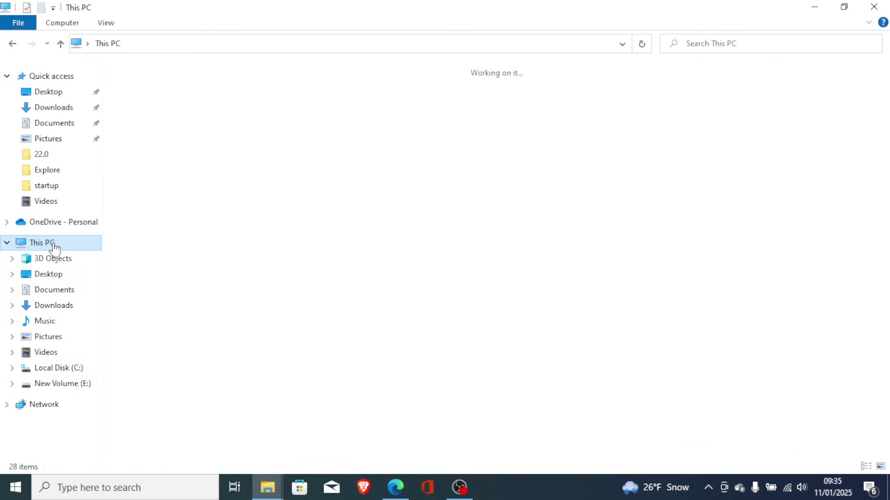
double_click(156, 211)
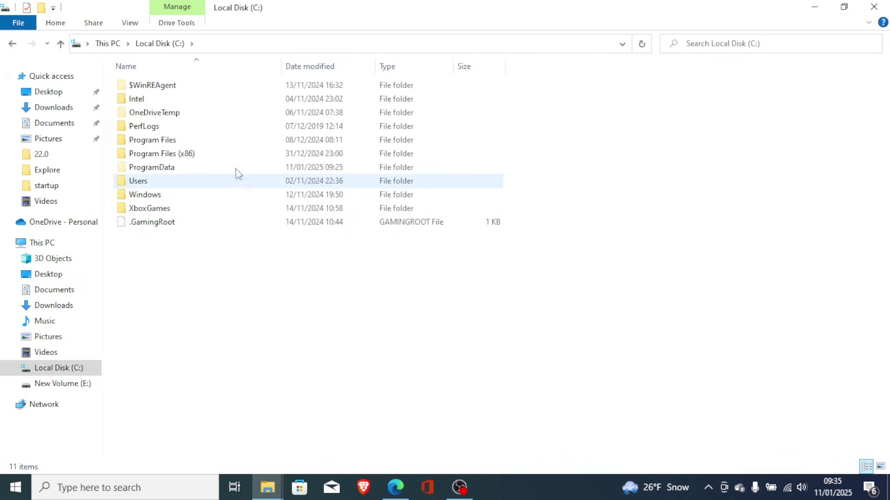
double_click(212, 173)
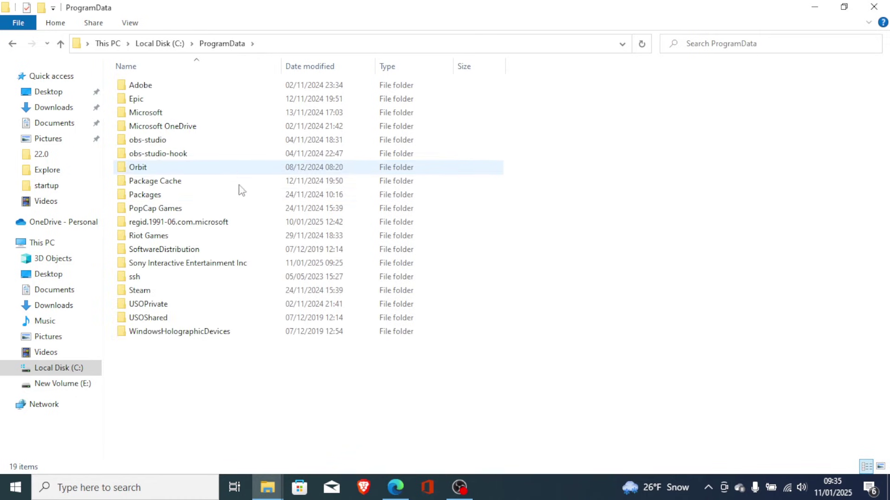
double_click(190, 264)
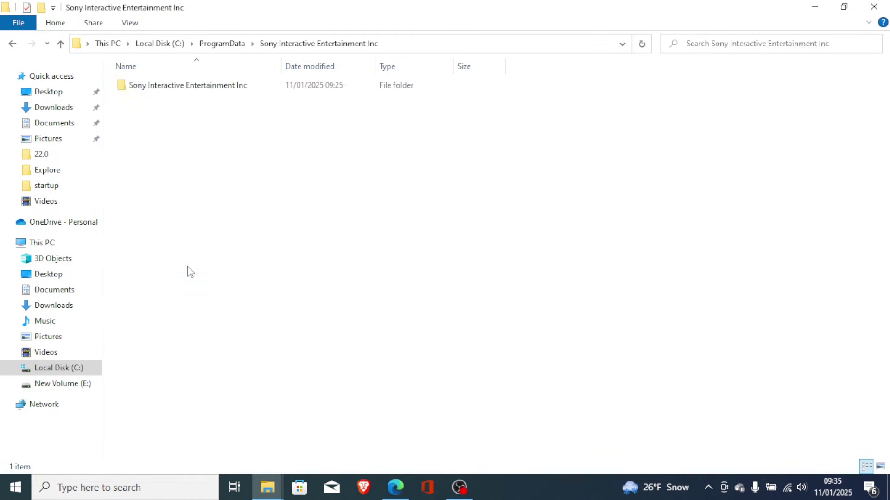
double_click(191, 85)
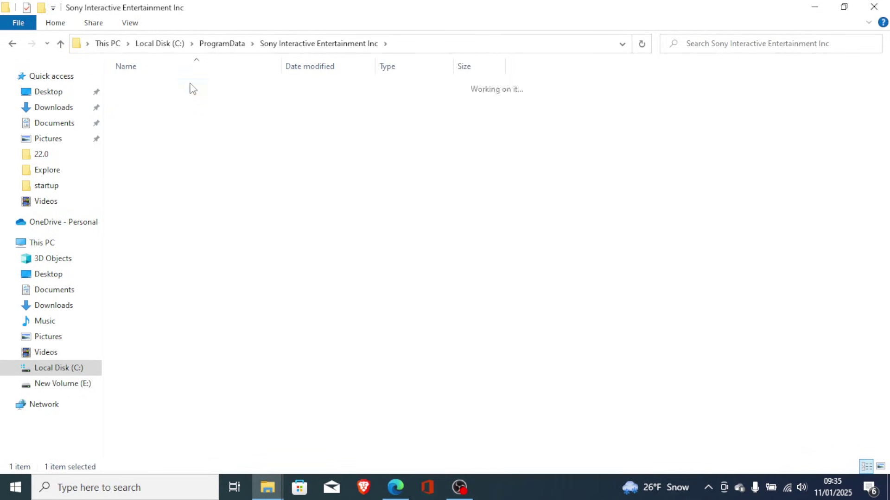
double_click(189, 87)
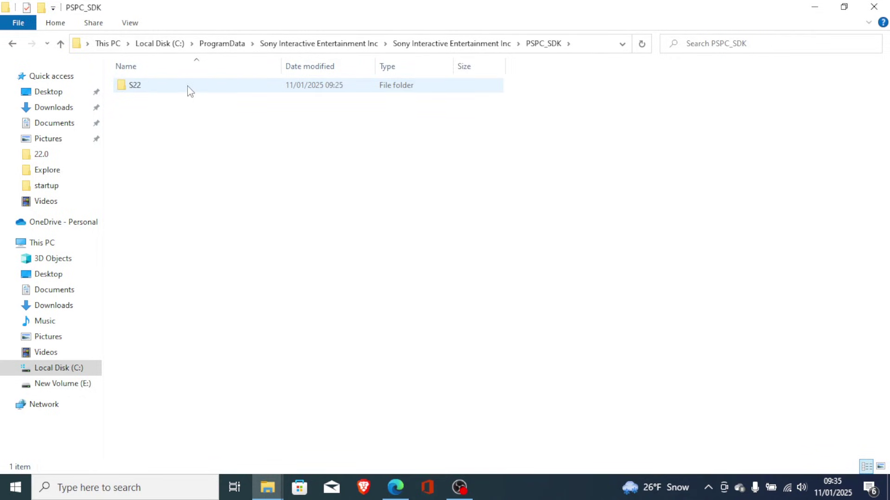
double_click(190, 87)
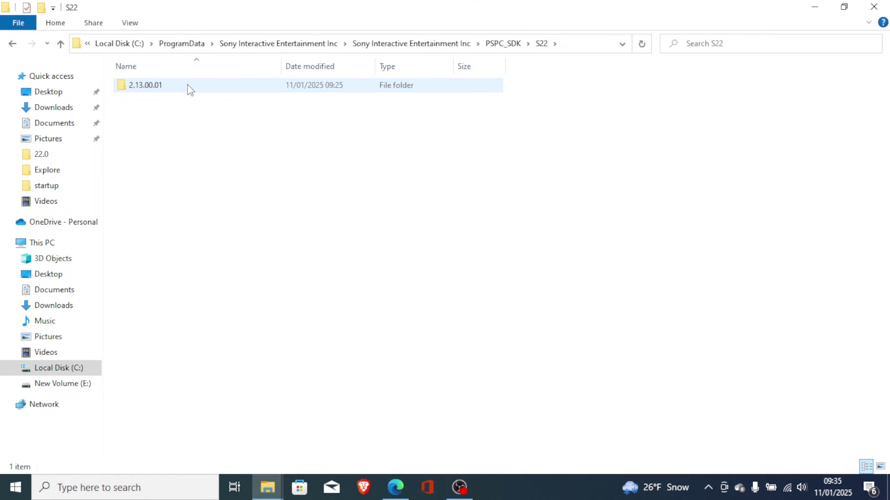
double_click(189, 88)
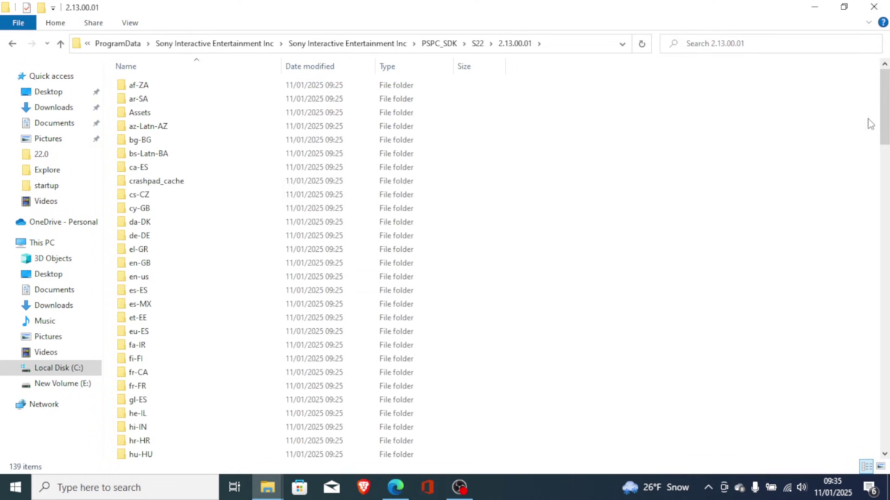
scroll(870, 125, "down", 19)
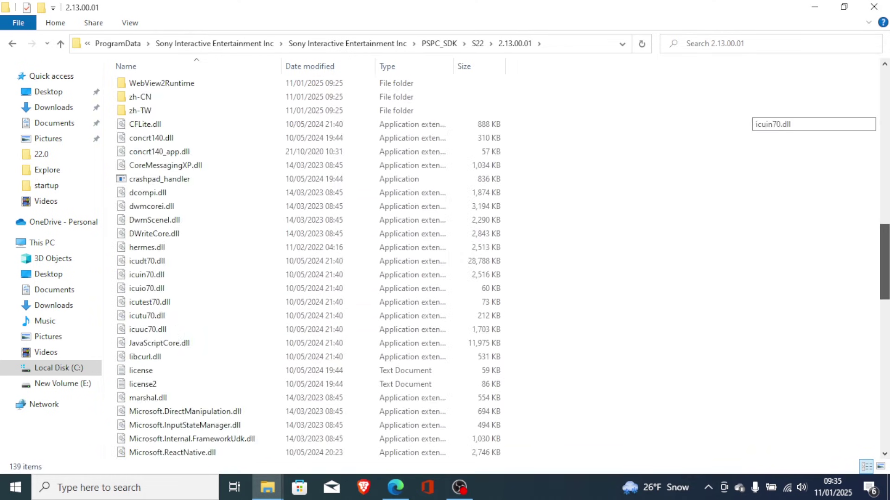
scroll(870, 124, "down", 2)
Step: Return to the 2.13.00.01 folder window and check PsPcSdkAppMgr's details: a 2,360 KB PlayStation PC SDK Runtime application
left_click(395, 487)
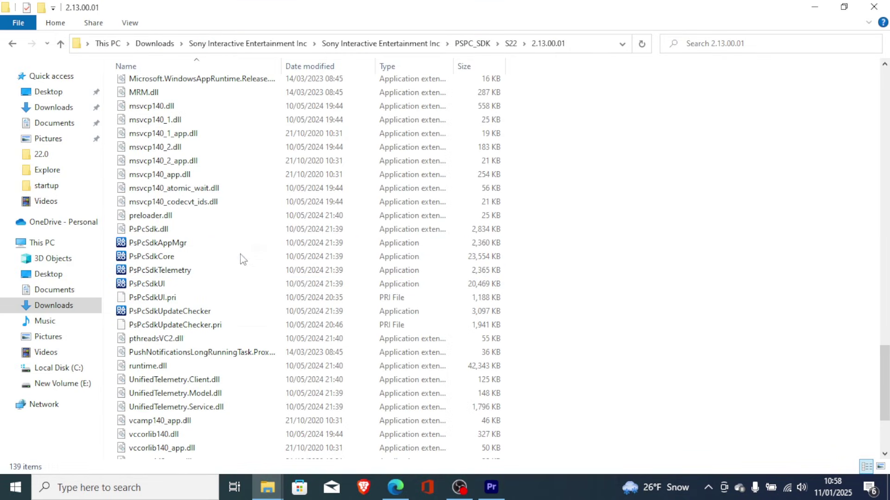
mouse_move(218, 267)
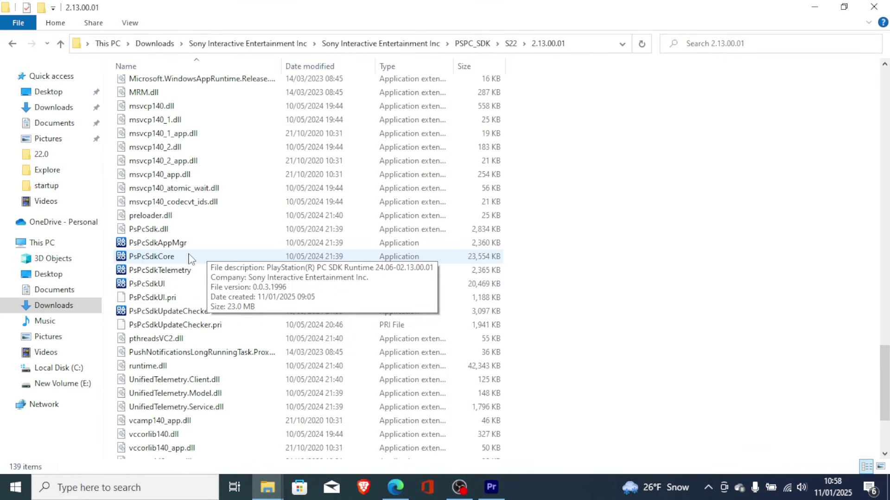
mouse_move(171, 249)
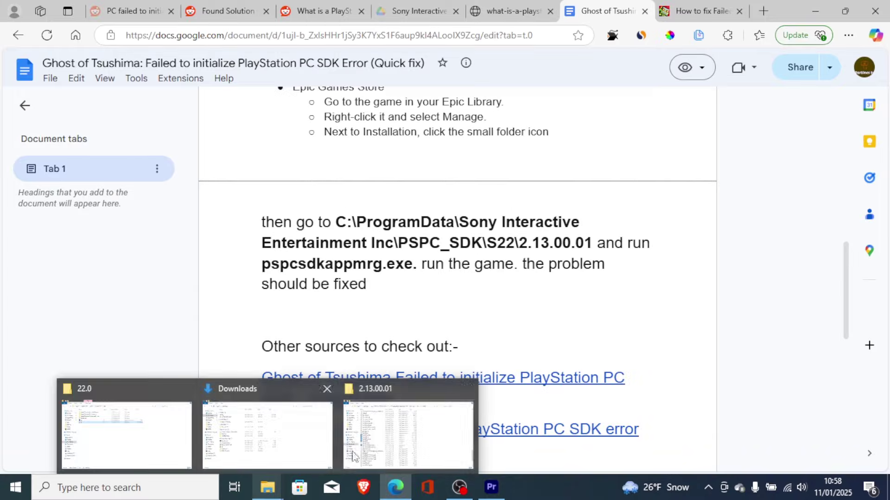
left_click(388, 440)
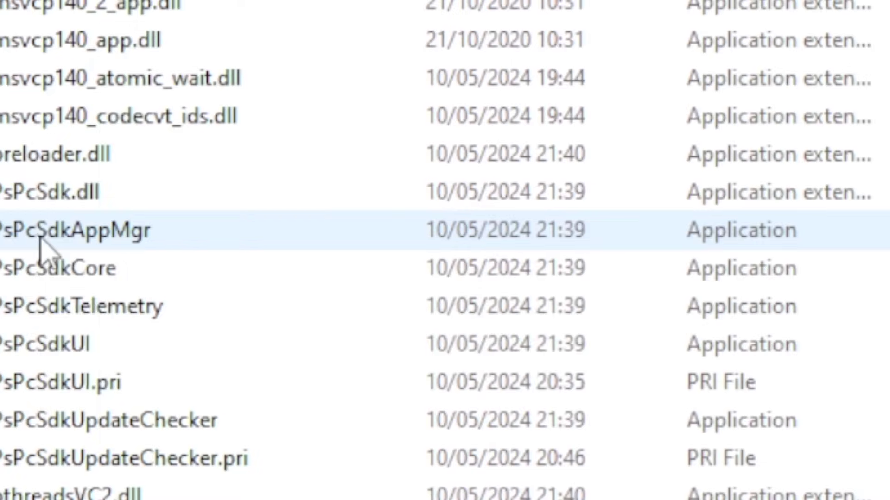
mouse_move(167, 245)
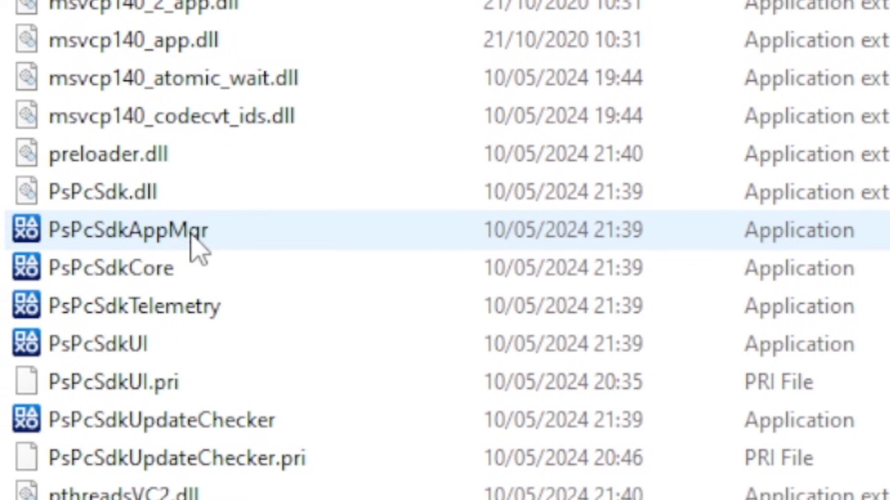
mouse_move(189, 232)
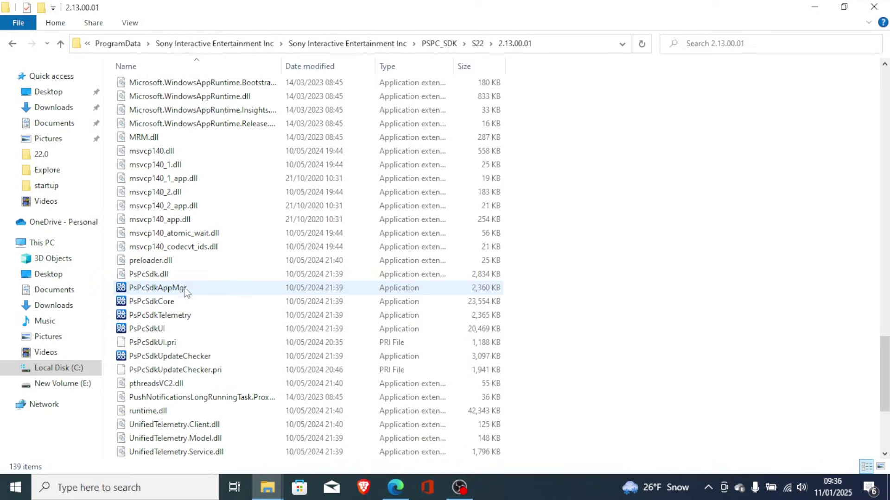
Step: Run PsPcSdkAppMgr from the 2.13.00.01 folder as administrator
left_click(209, 233)
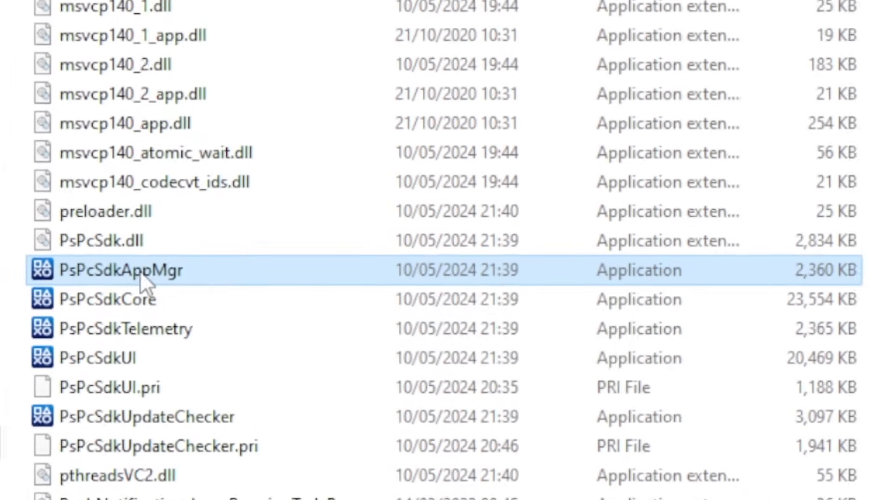
mouse_move(166, 288)
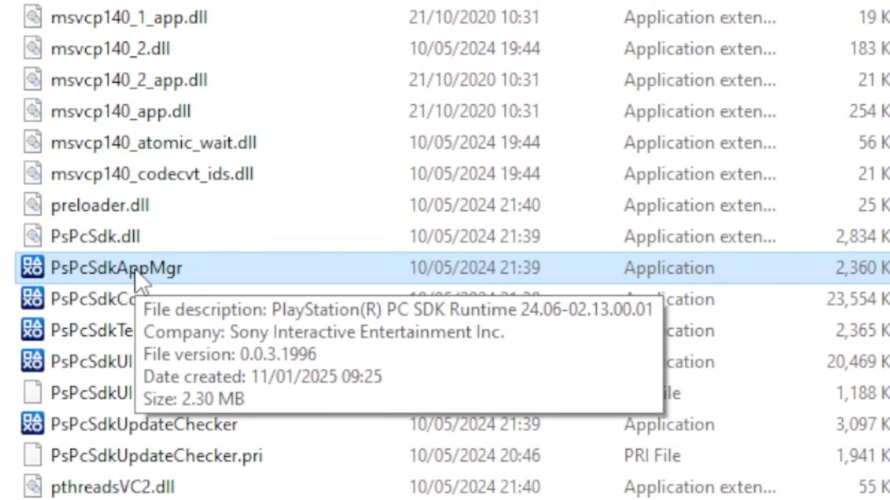
right_click(137, 268)
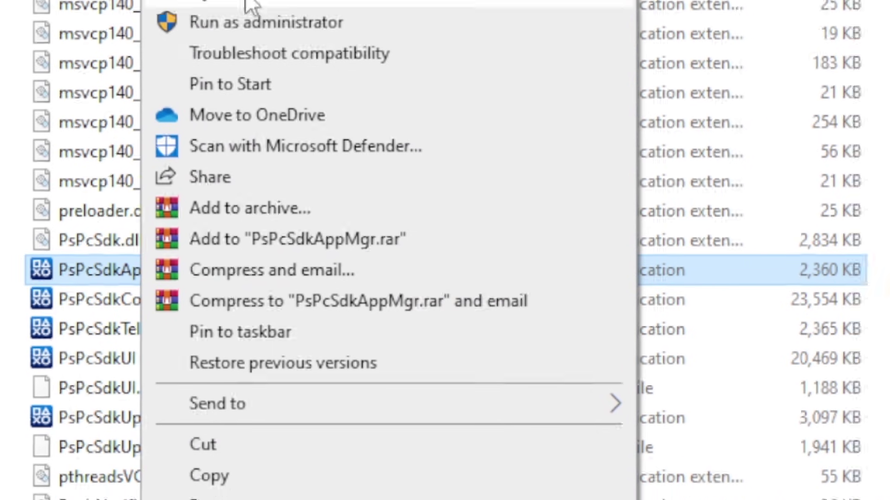
key("Escape")
left_click(602, 227)
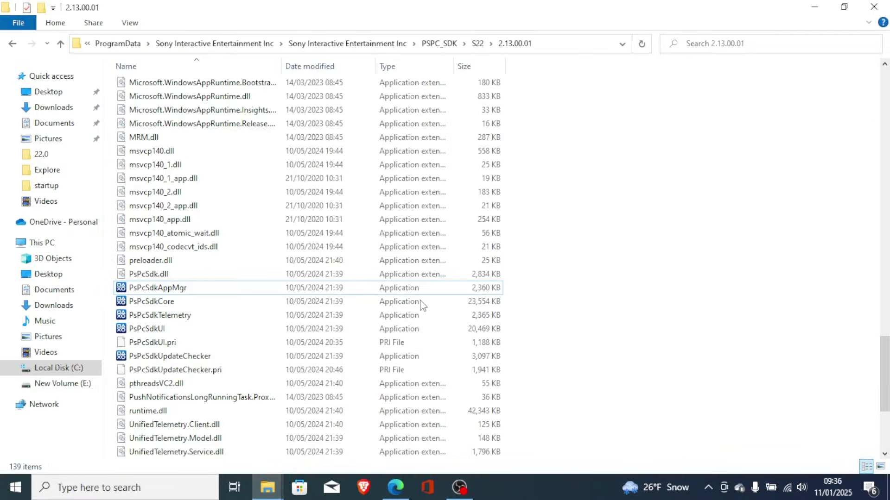
Step: Scroll the fix guide back to the top, then open the 'Failed to initialize PlayStation PC SDK' error page
left_click(401, 494)
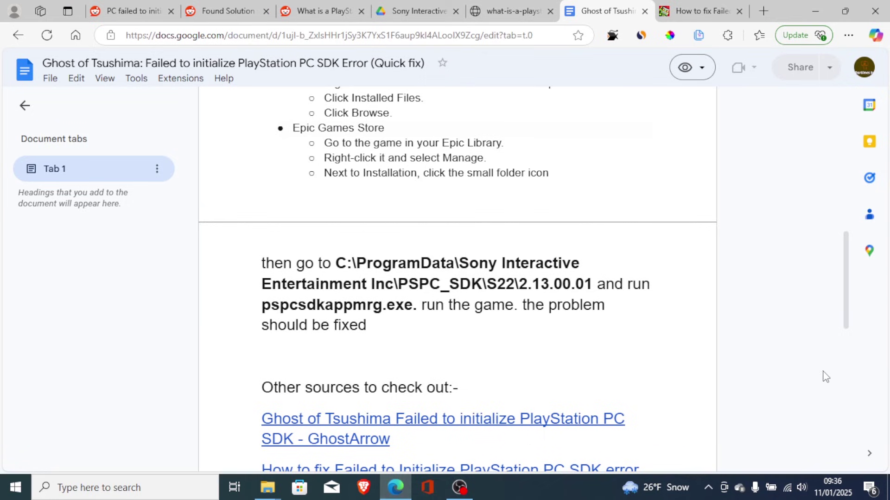
left_click_drag(844, 322, 844, 172)
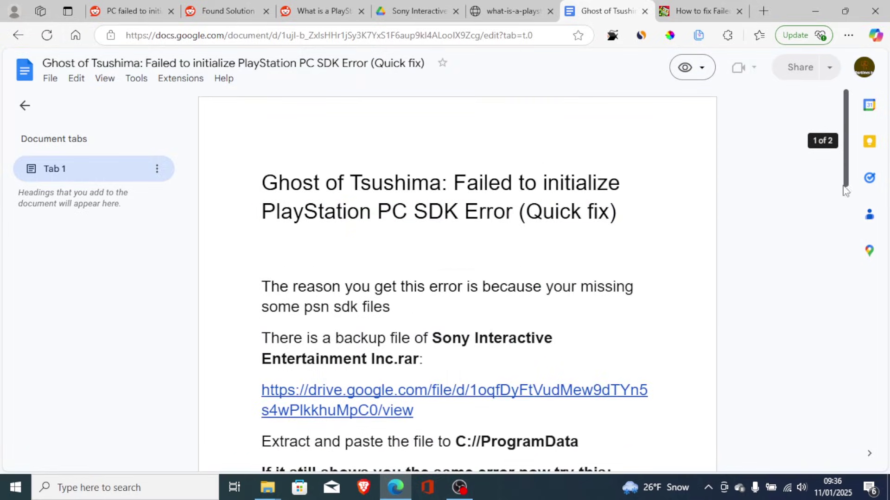
left_click(519, 8)
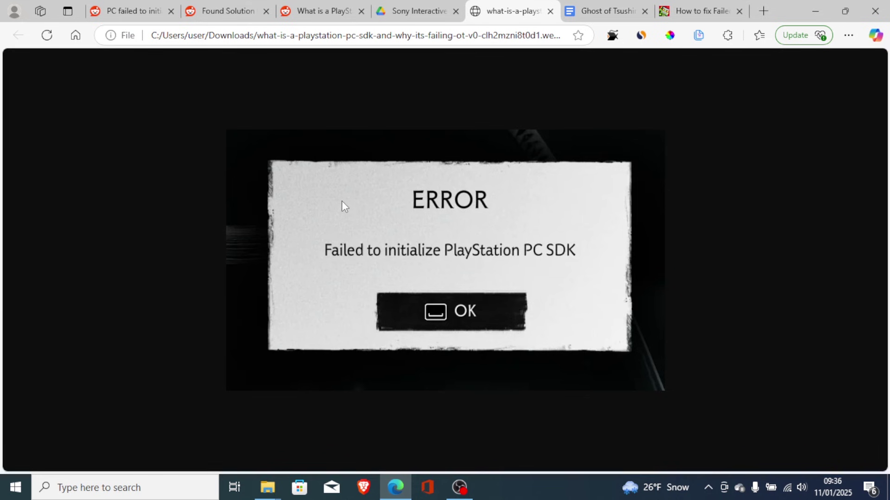